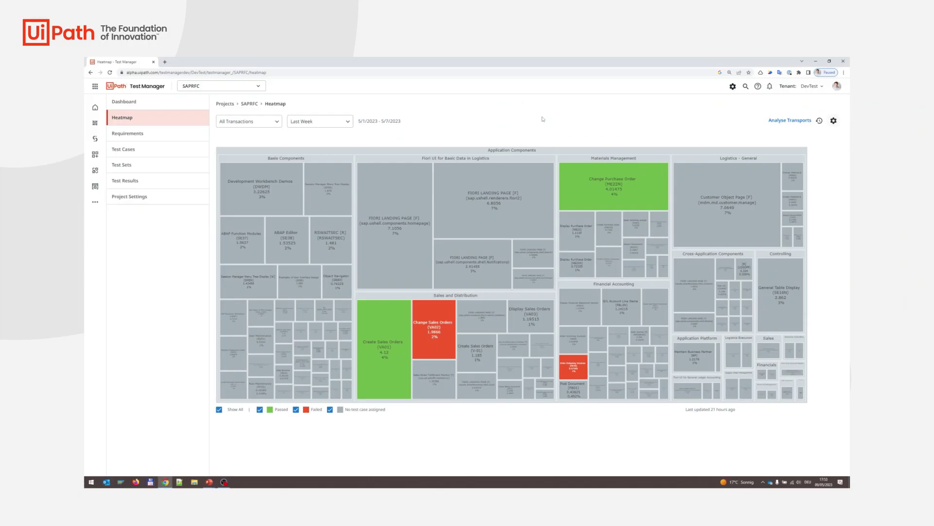
# - Reopen the heatmap page and zoom into the Materials Management area's transactions
pyautogui.click(161, 123)
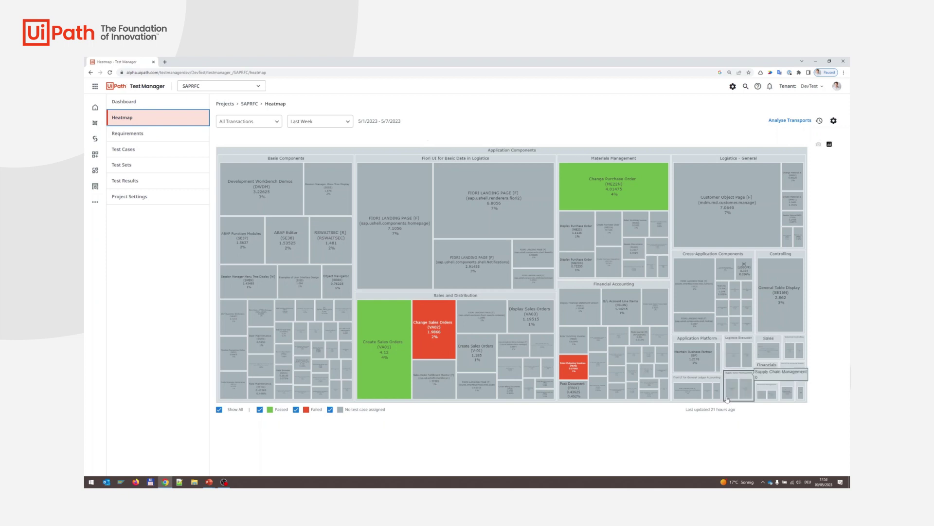
pyautogui.click(634, 161)
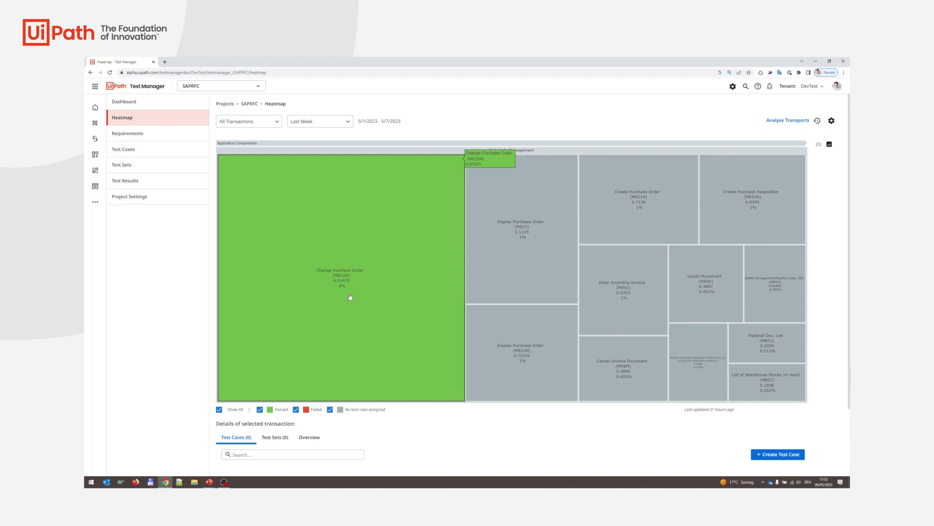
pyautogui.scroll(-2, 344, 302)
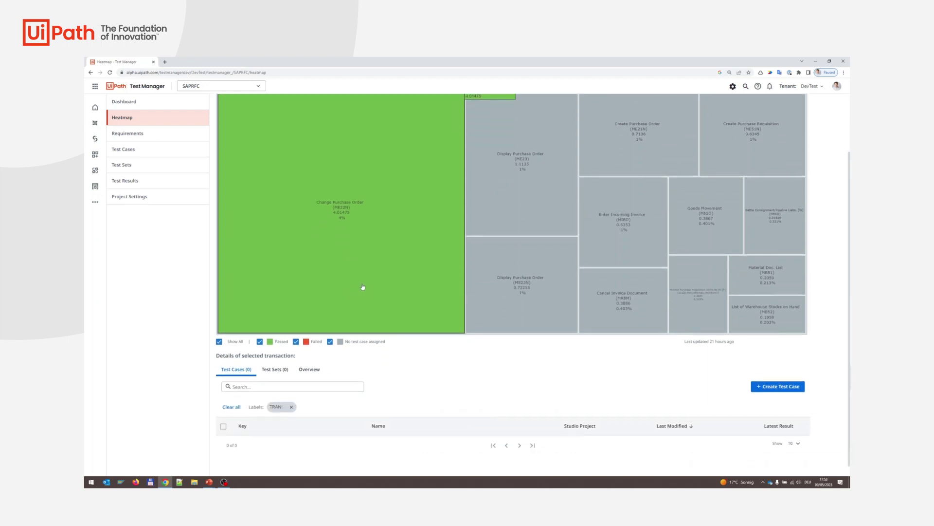
pyautogui.scroll(2, 362, 288)
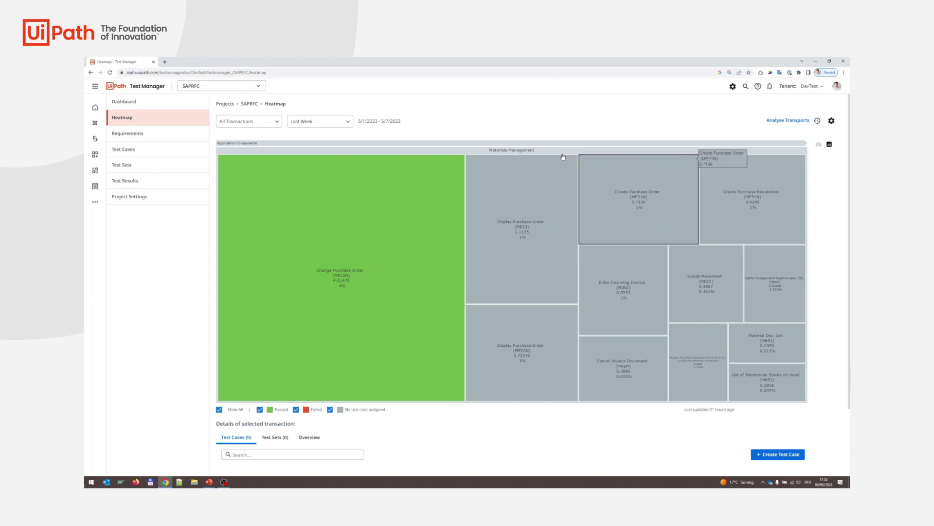
# - Zoom out to all components, zoom into Sales and Distribution, then zoom back out
pyautogui.click(541, 151)
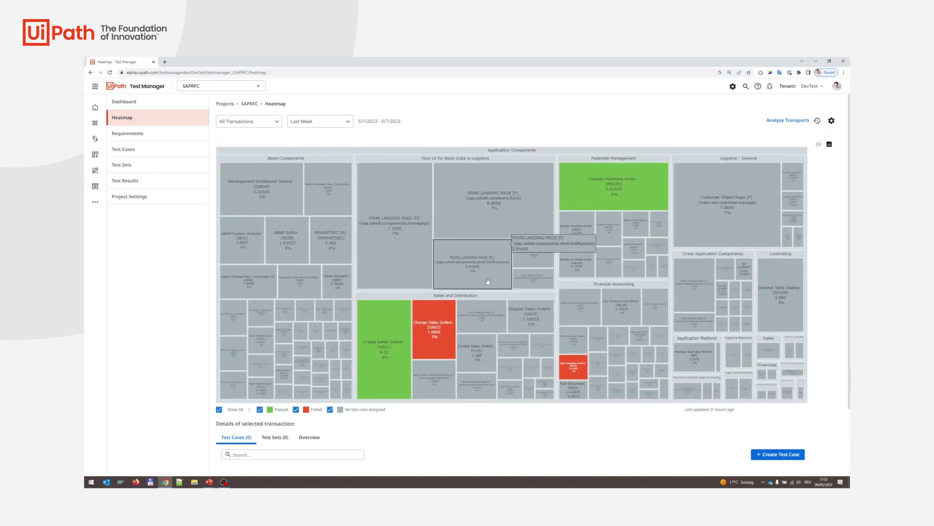
pyautogui.click(498, 295)
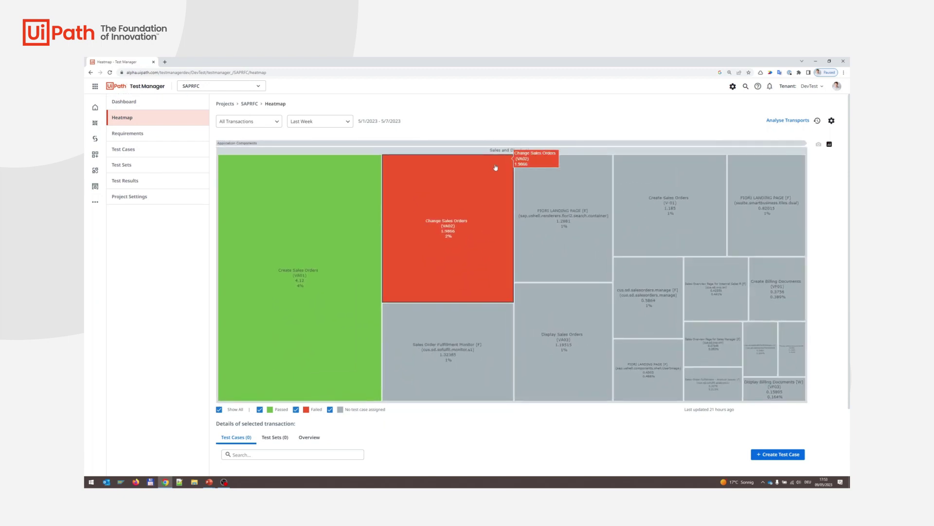
pyautogui.click(502, 153)
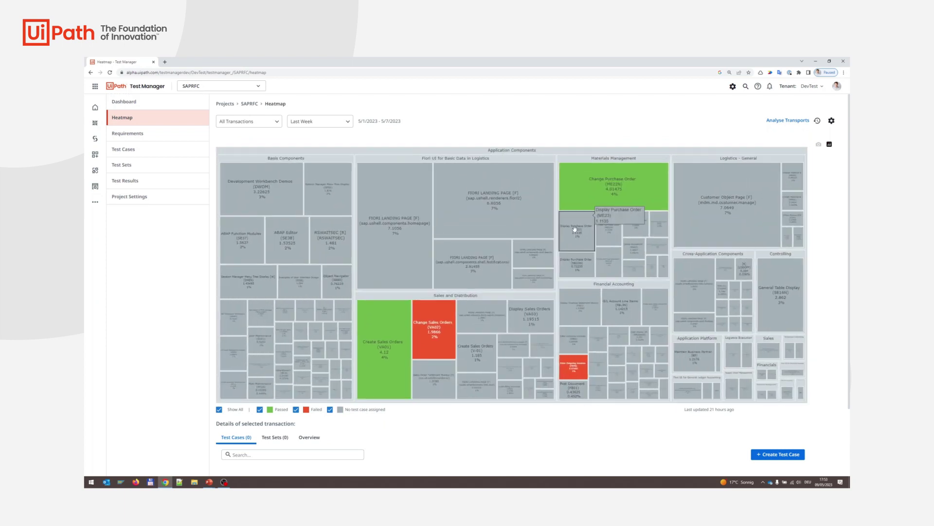
# - Drill into Financial Accounting and Display Vendor Line Items, then return to all areas
pyautogui.click(613, 285)
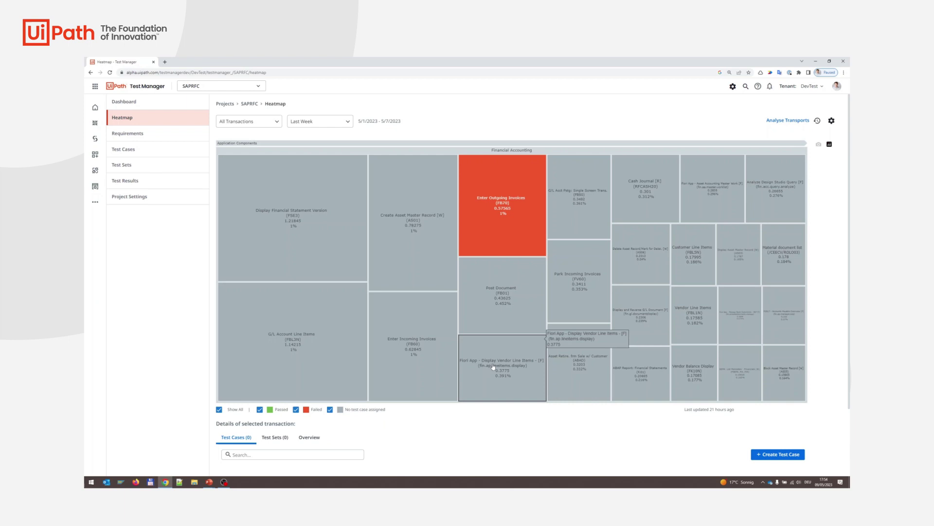
pyautogui.click(509, 369)
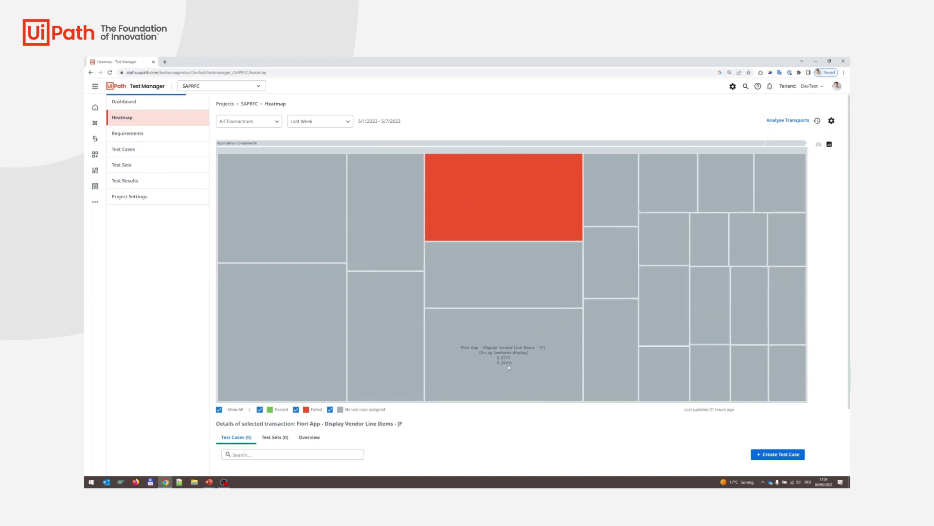
pyautogui.click(551, 294)
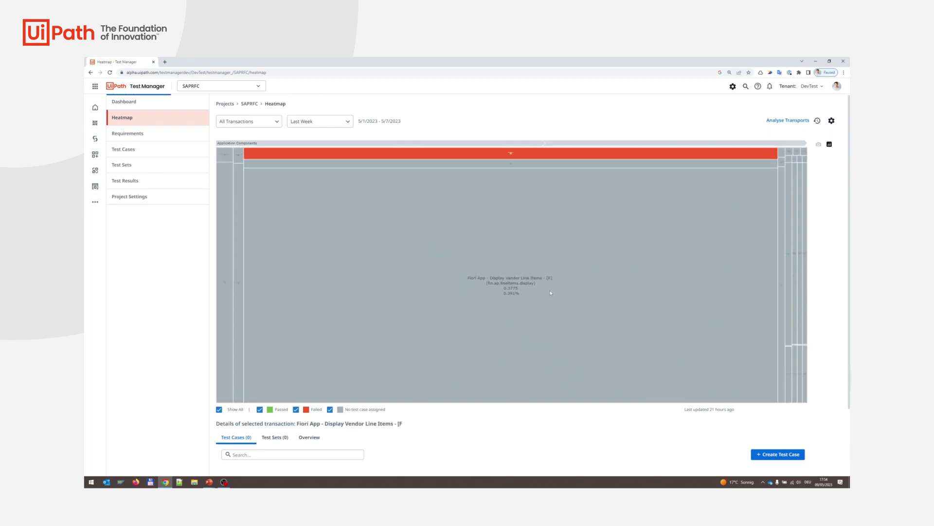
pyautogui.click(487, 145)
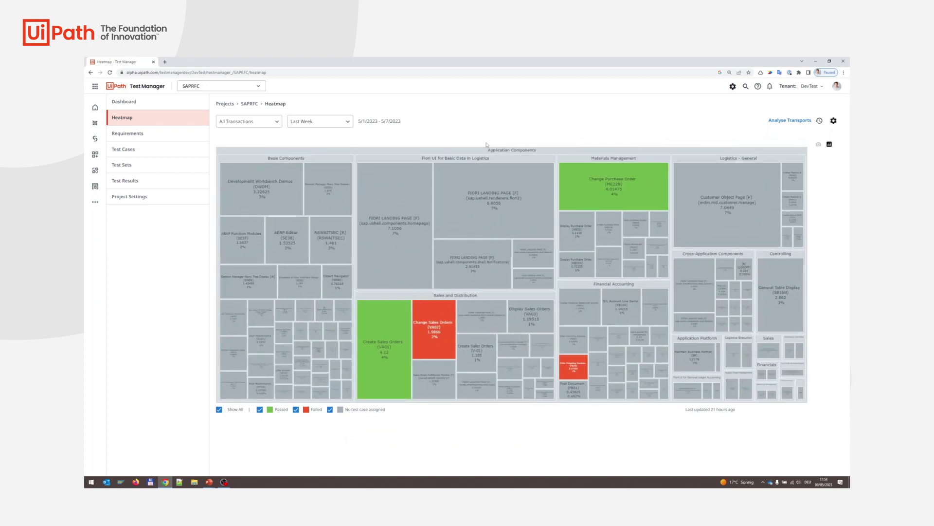
# - Switch the heatmap time period to Last Day, then to Last Month
pyautogui.click(321, 123)
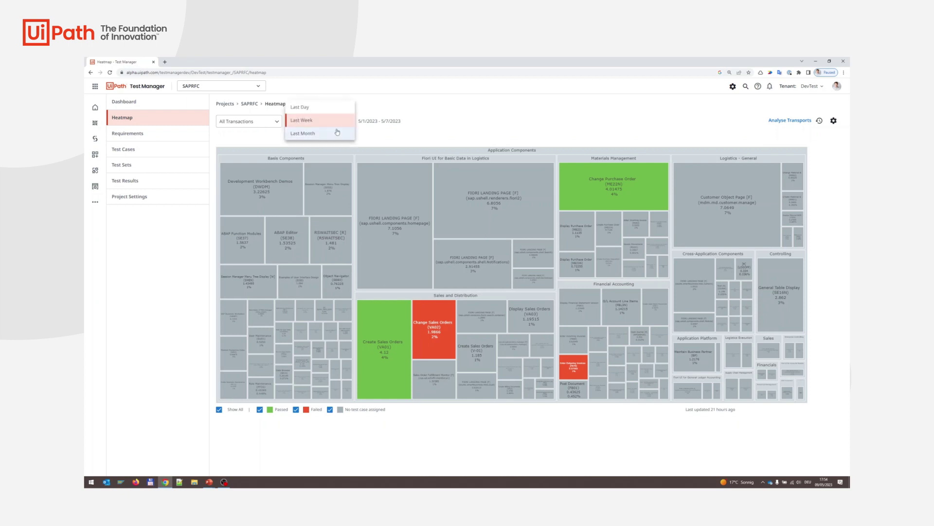
pyautogui.click(336, 132)
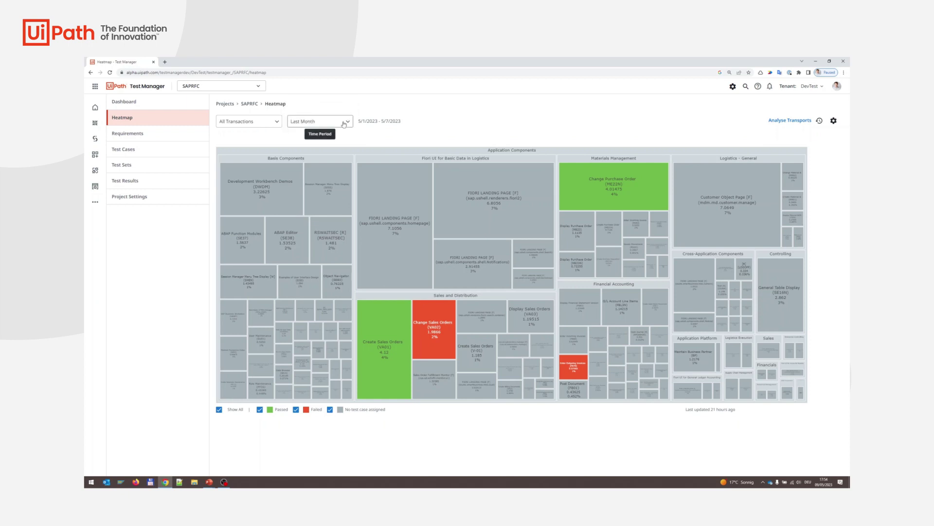
pyautogui.click(323, 96)
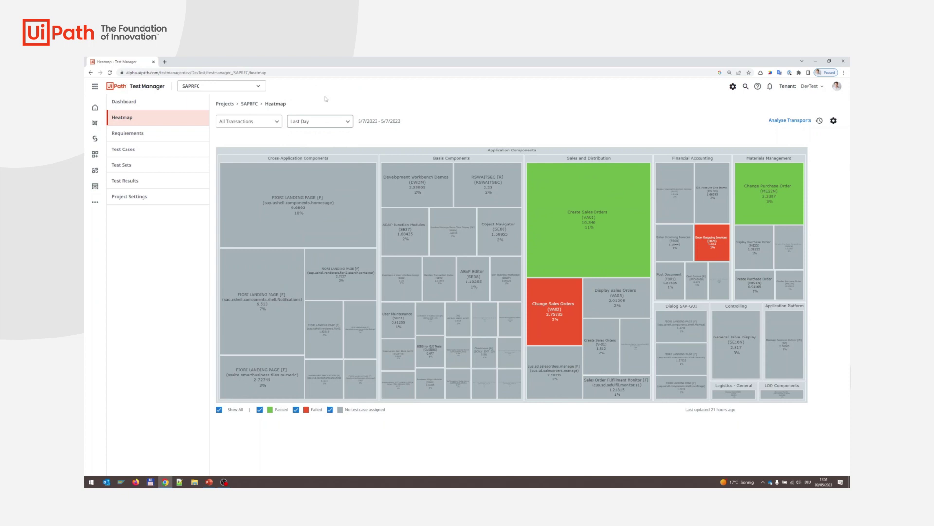
pyautogui.click(324, 123)
pyautogui.click(315, 147)
pyautogui.click(278, 122)
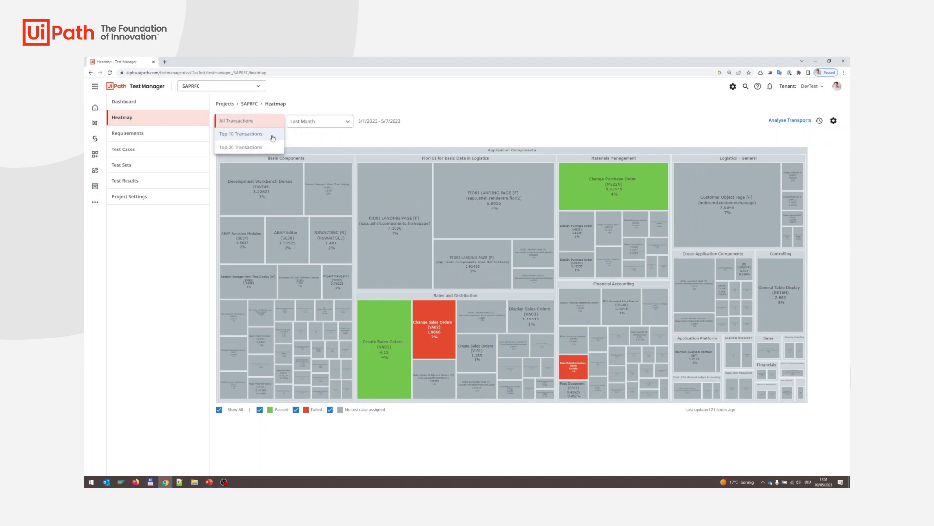
# - Show Top 10, then Top 20, then All Transactions, and open Heatmap settings
pyautogui.click(272, 138)
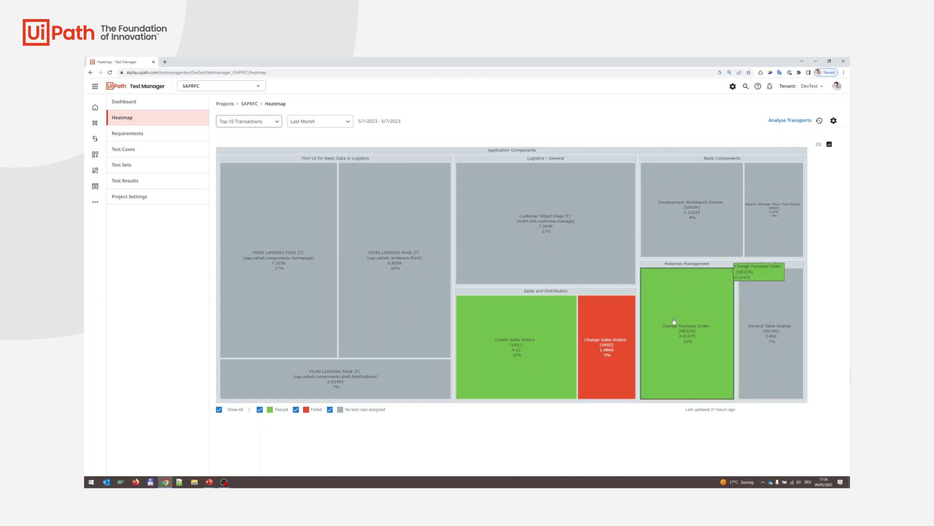
pyautogui.click(251, 123)
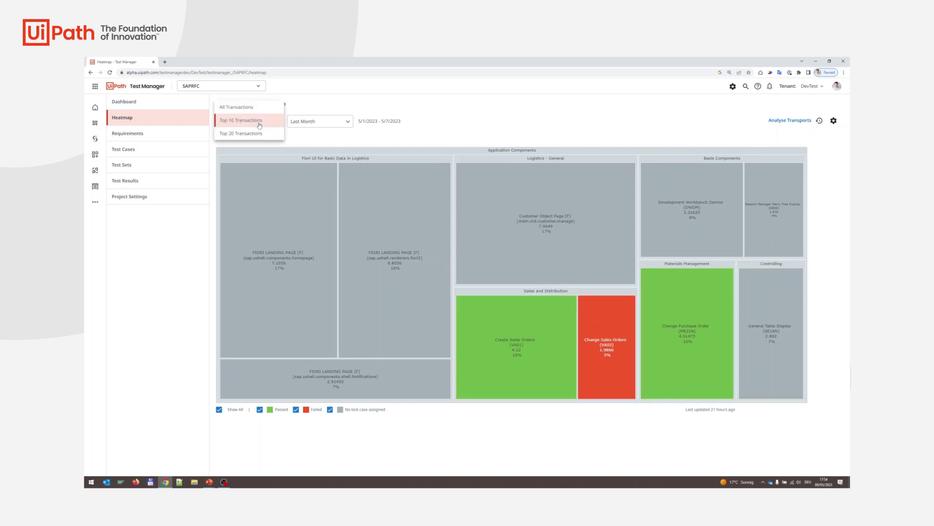
pyautogui.click(249, 133)
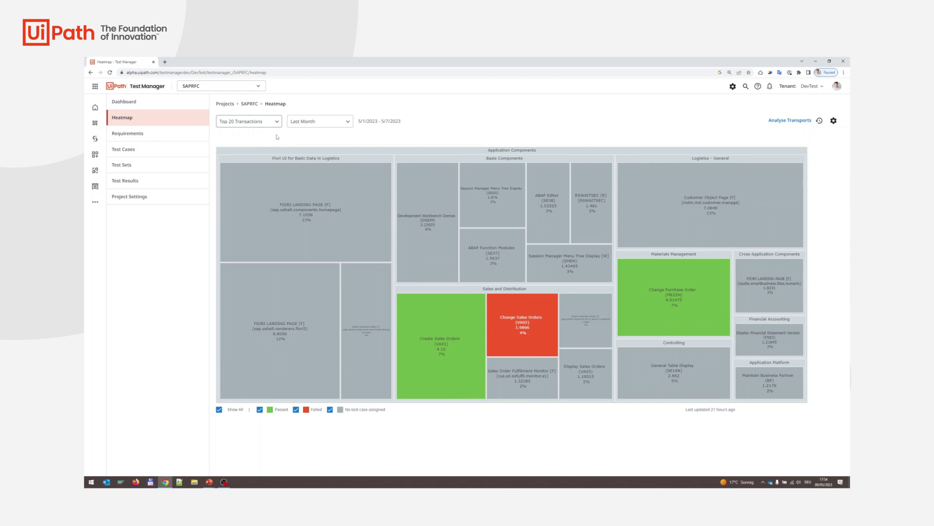
pyautogui.click(270, 121)
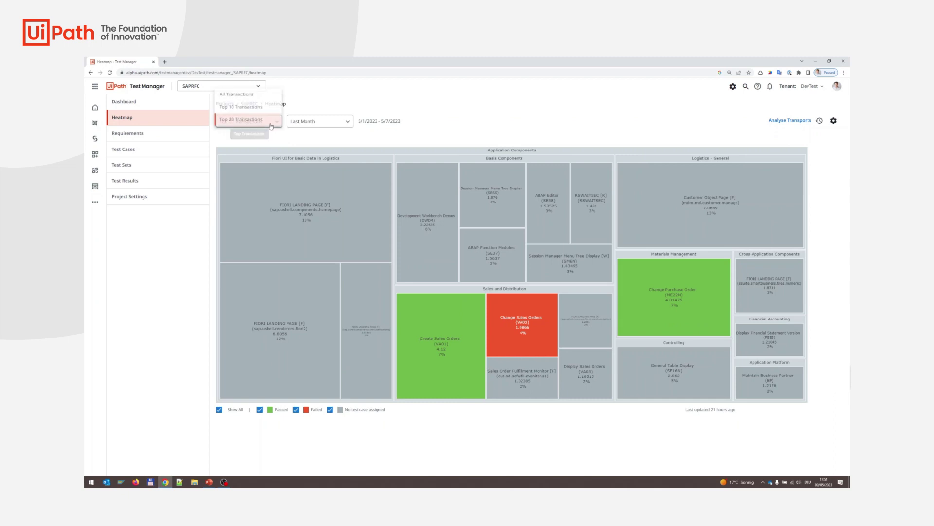
pyautogui.click(255, 93)
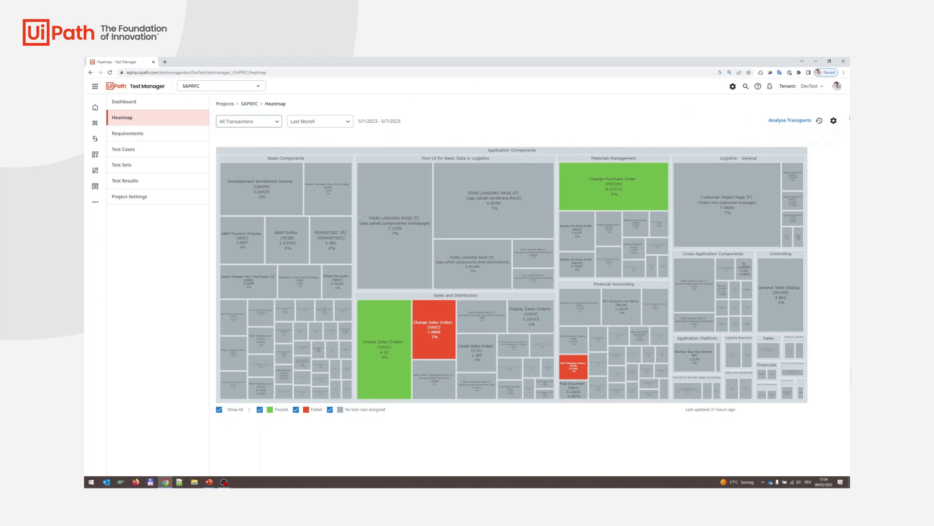
pyautogui.click(834, 121)
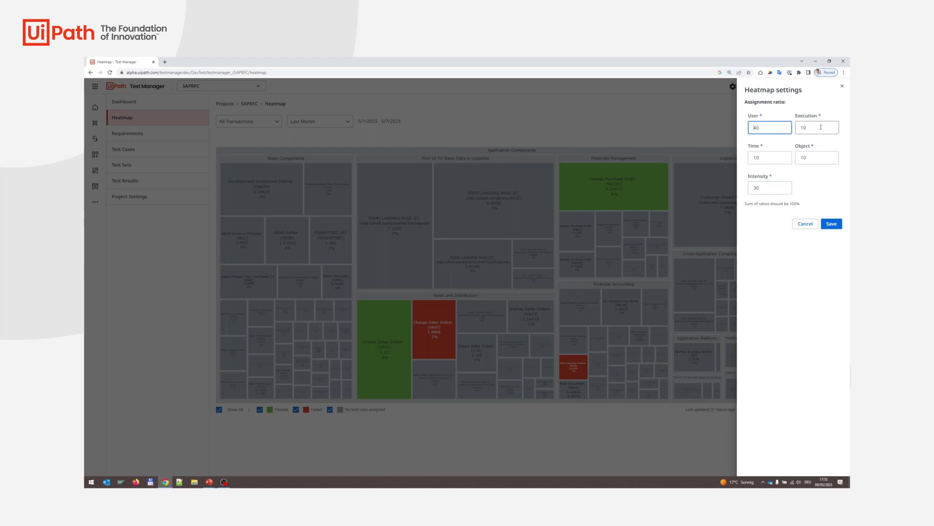
# - Review the Time, Object and Intensity ratio fields, set at 10, 10 and 30
pyautogui.click(777, 157)
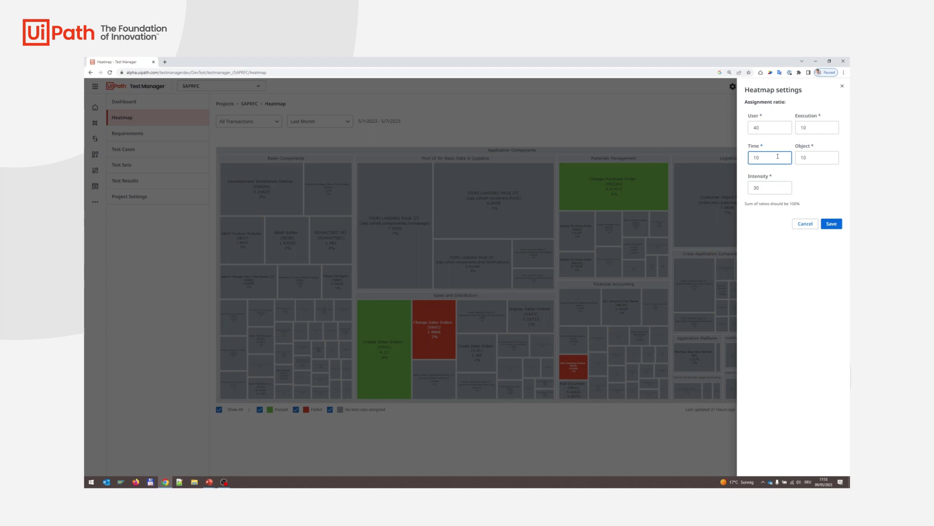
pyautogui.click(817, 157)
pyautogui.click(782, 190)
# - Save the ratios User 40, Execution 10, Time 10, Object 10, Intensity 30
pyautogui.click(831, 224)
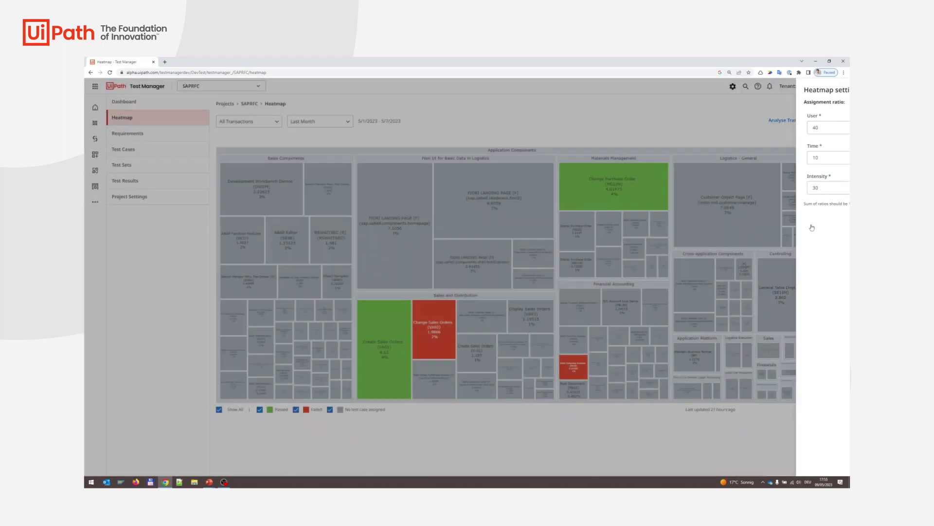